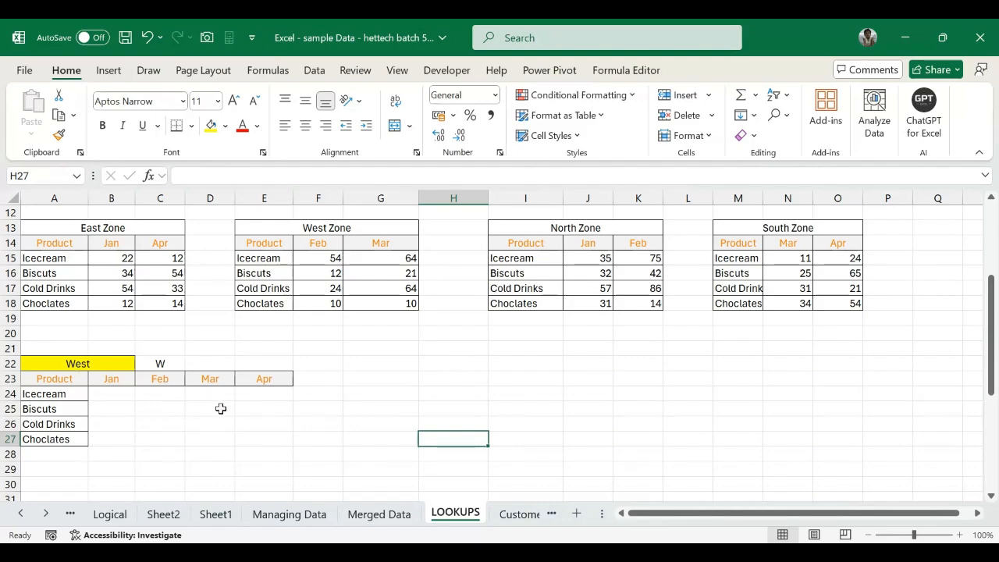
- Choose North in the zone cell A22 and begin a VLOOKUP in B24 with $A24 as the lookup value
left_click(116, 364)
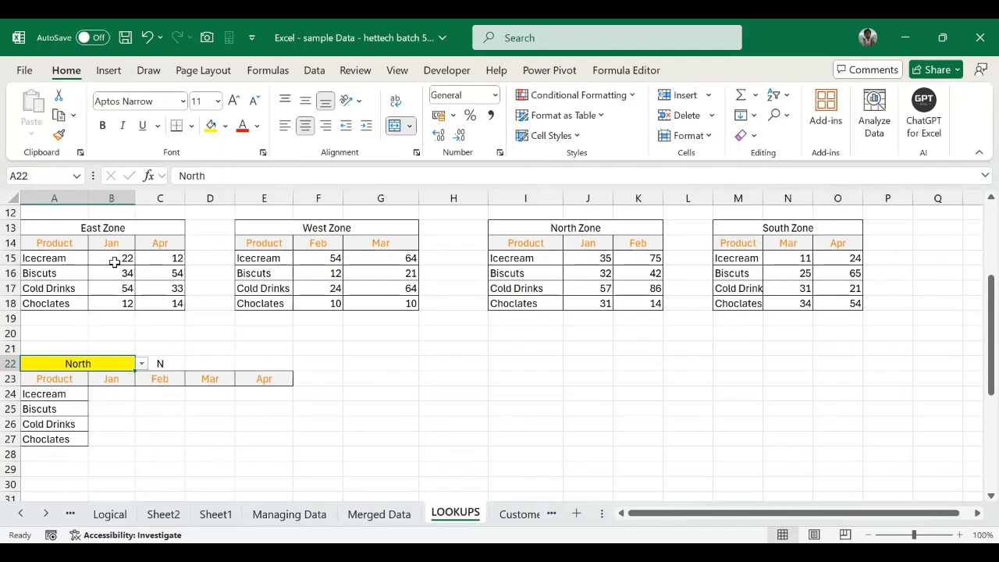
left_click(113, 397)
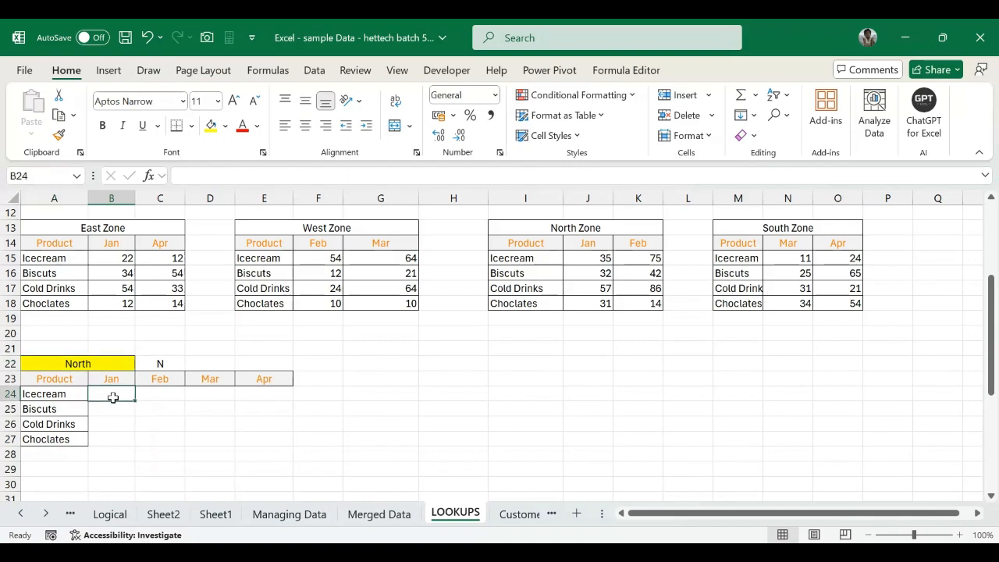
type("=v")
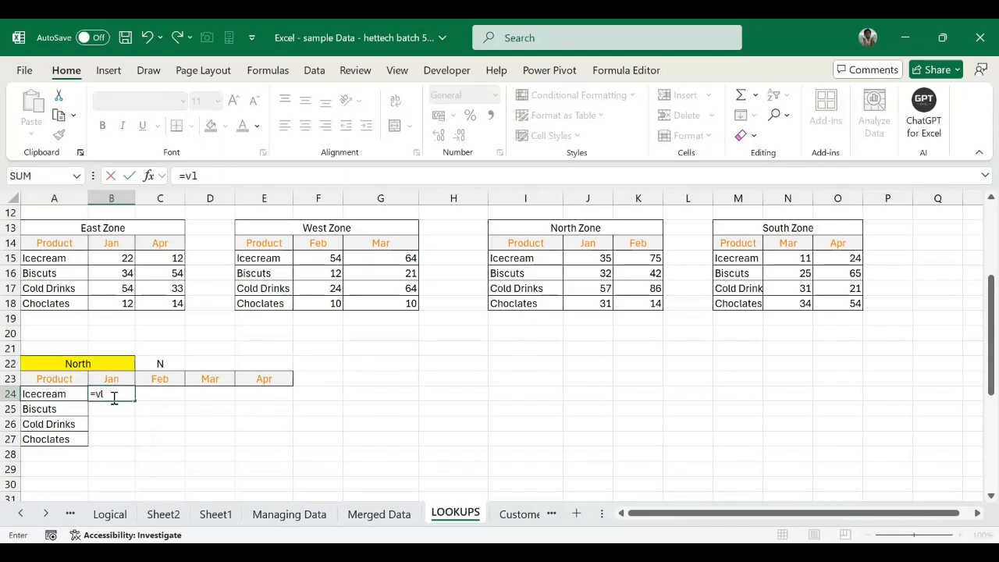
type("l")
key("Tab")
key("Left")
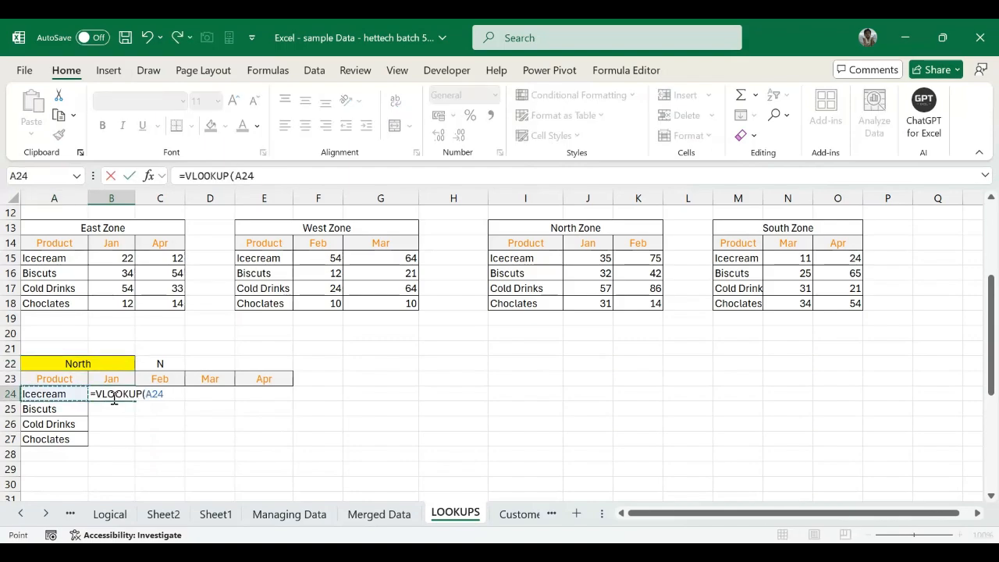
left_click(238, 176)
type("$A24")
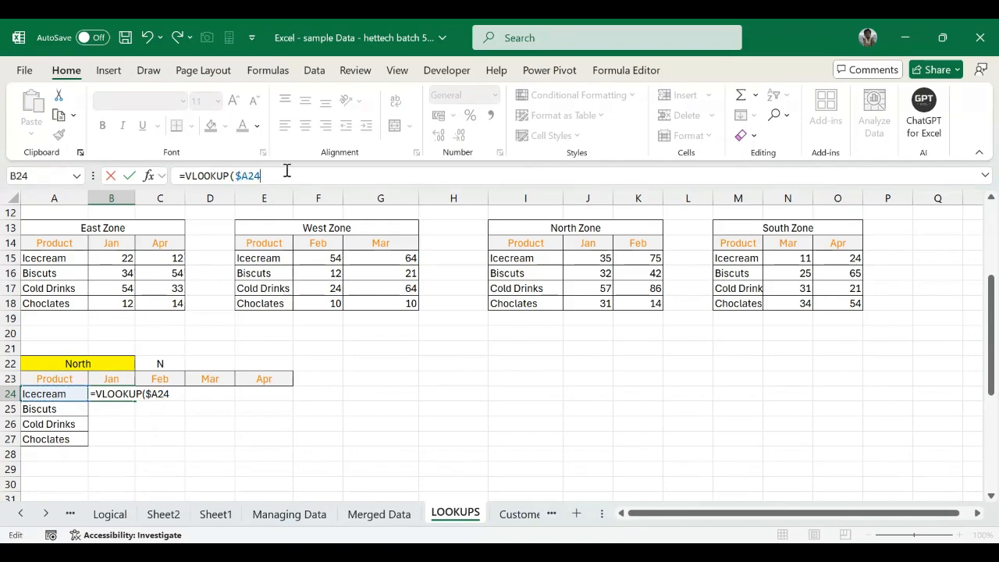
- Add INDIRECT($A$22) as the table array of the VLOOKUP formula in B24
type(",ind")
key("Tab")
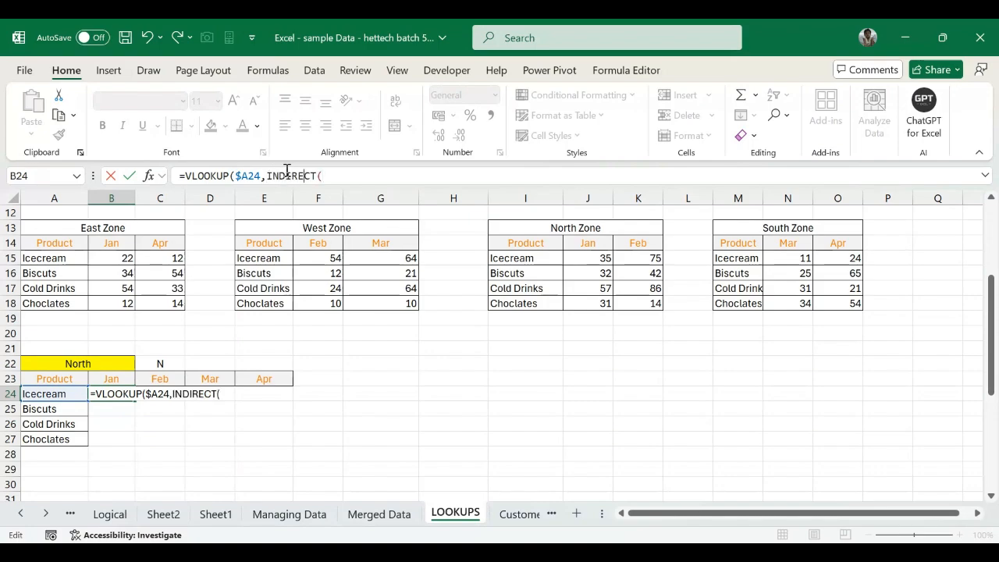
key("ctrl+z")
key("Tab")
left_click(87, 362)
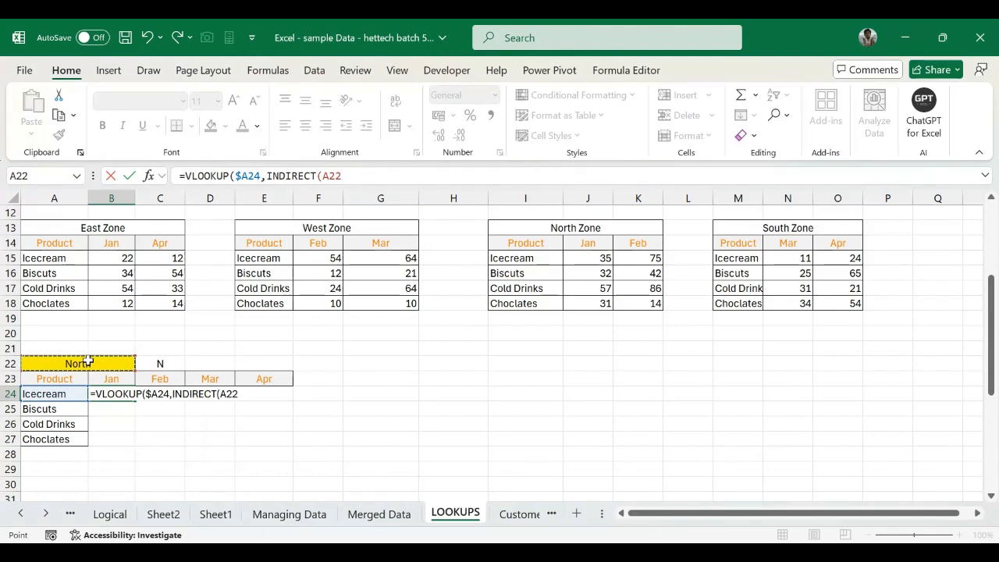
key("F4")
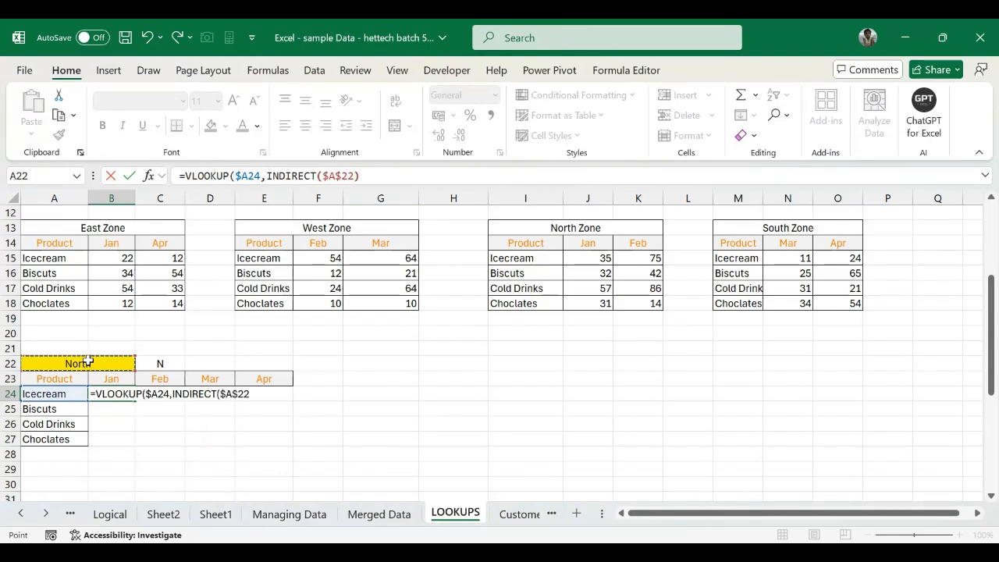
type("),")
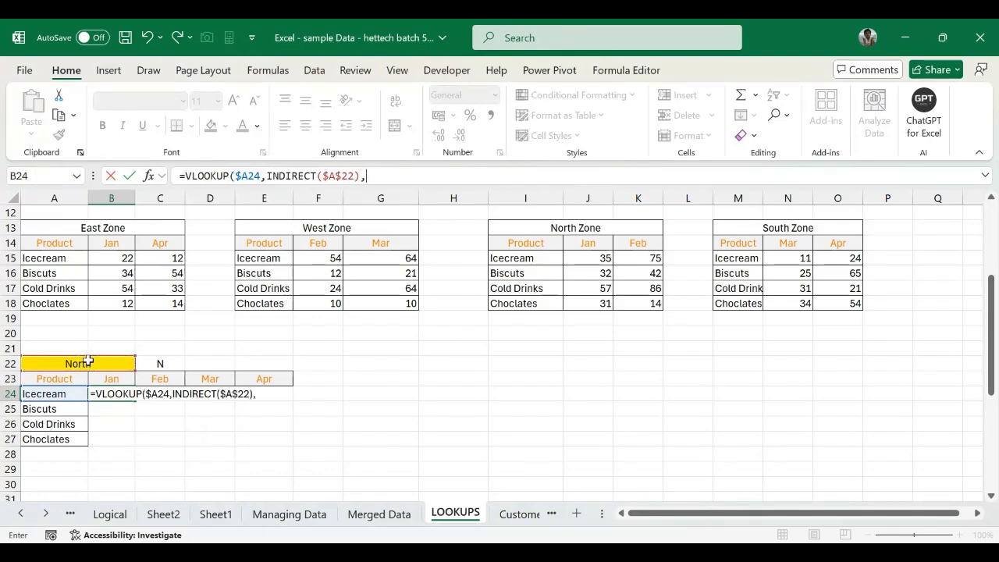
- Begin a MATCH function for the column index, using the month header B$23 as its lookup value
type("ma")
key("Tab")
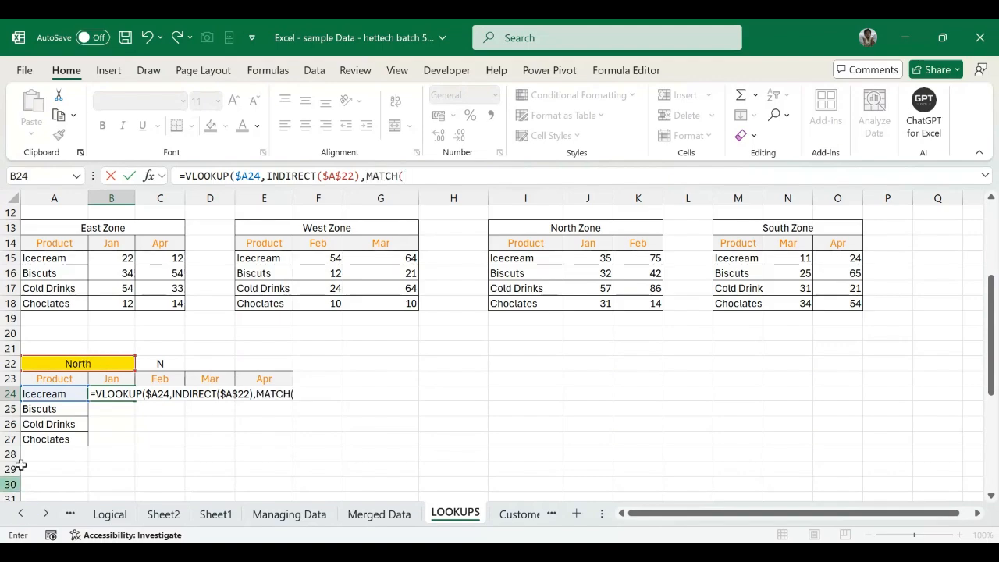
left_click(114, 377)
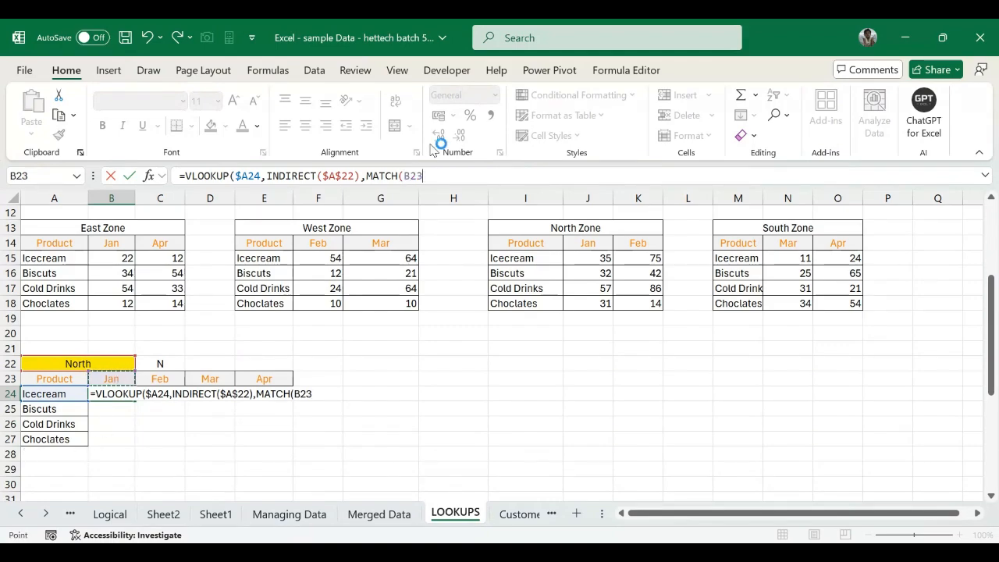
left_click(404, 175)
key("F4")
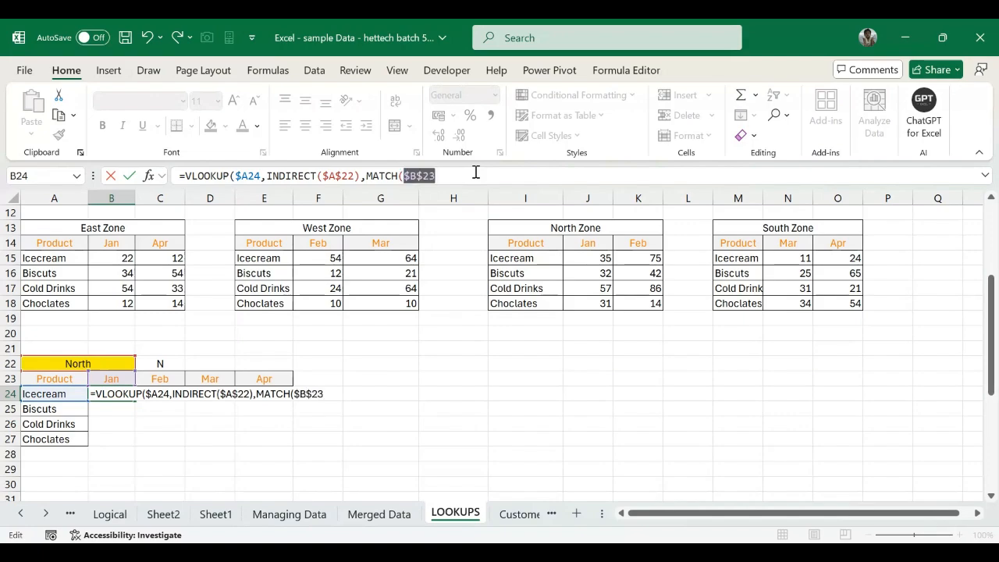
key("F4")
- Complete the formula with INDIRECT($C$22) as the MATCH array and 0 for exact match in both functions, and enter it in B24
type(",in")
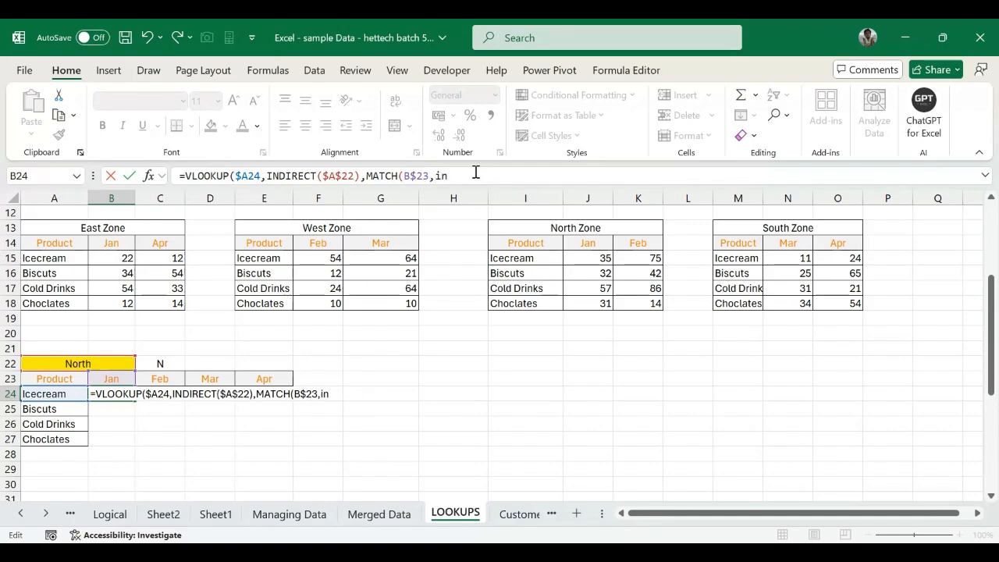
type("d")
key("Tab")
left_click(160, 361)
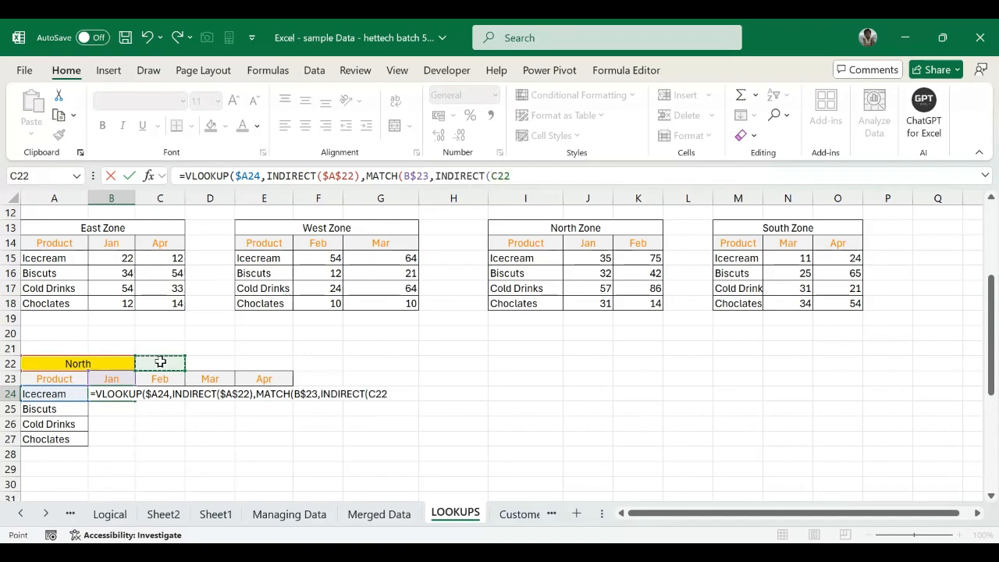
key("F4")
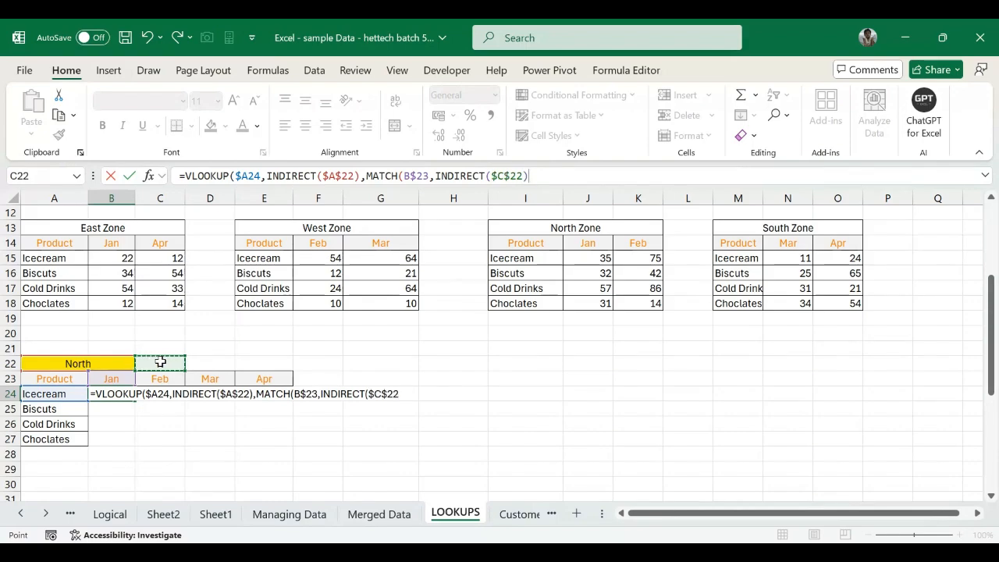
type("),0")
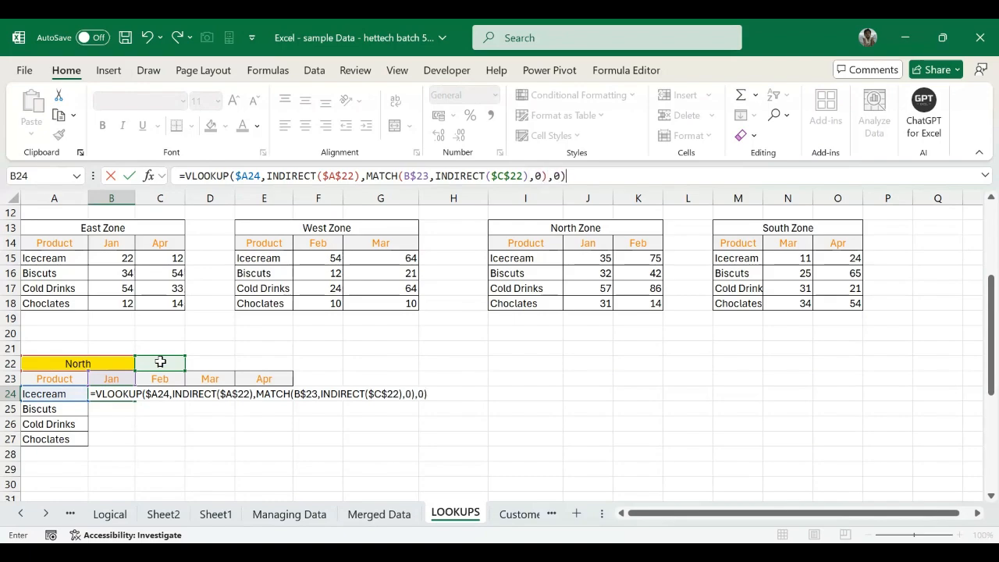
type("),0)")
key("Return")
- Fill the B24 formula across the Icecream row to E24
key("shift+Up")
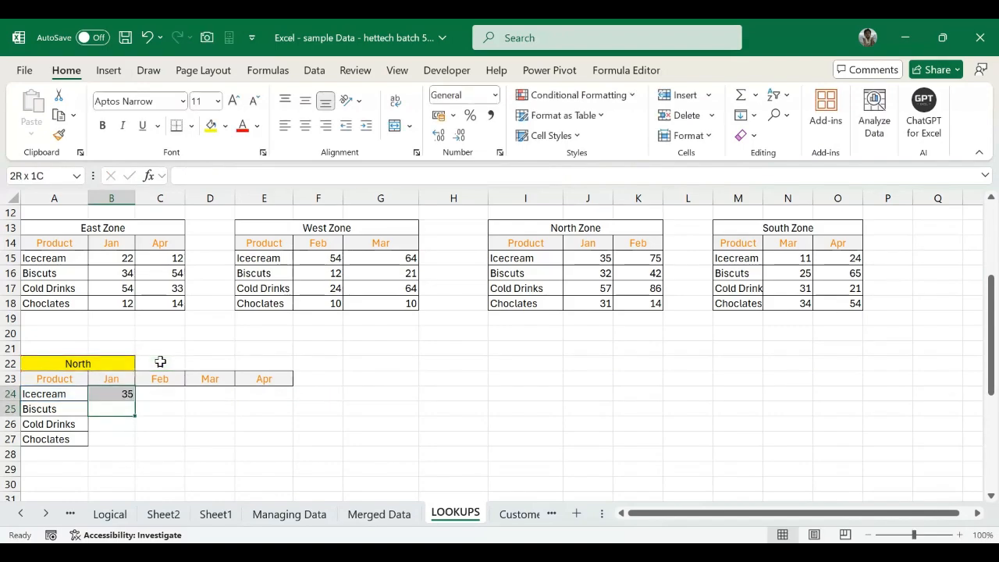
key("shift+Right")
key("shift+Right")
key("Left")
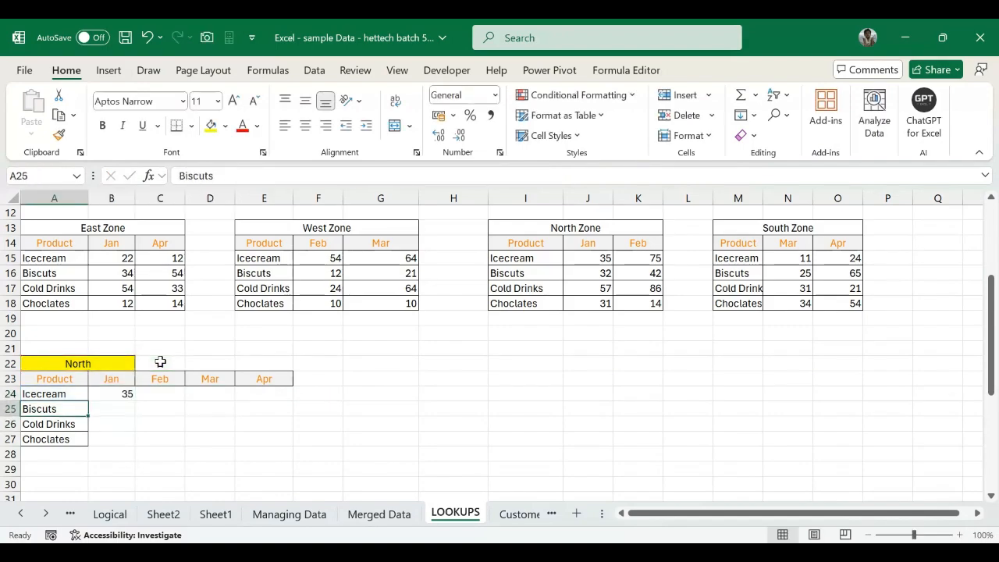
key("Up")
key("Right")
key("shift+Right")
key("shift+Right")
key("shift+Right")
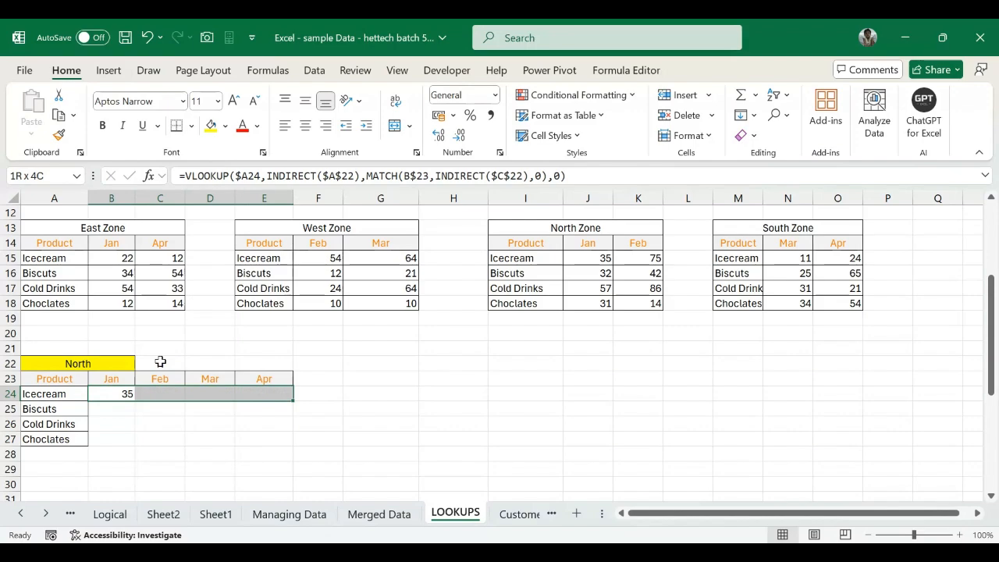
key("ctrl+r")
- Fill the formulas in B24:E24 down to row 27 and set the zone in A22 to South
key("shift+Down")
key("shift+Down")
key("shift+Down")
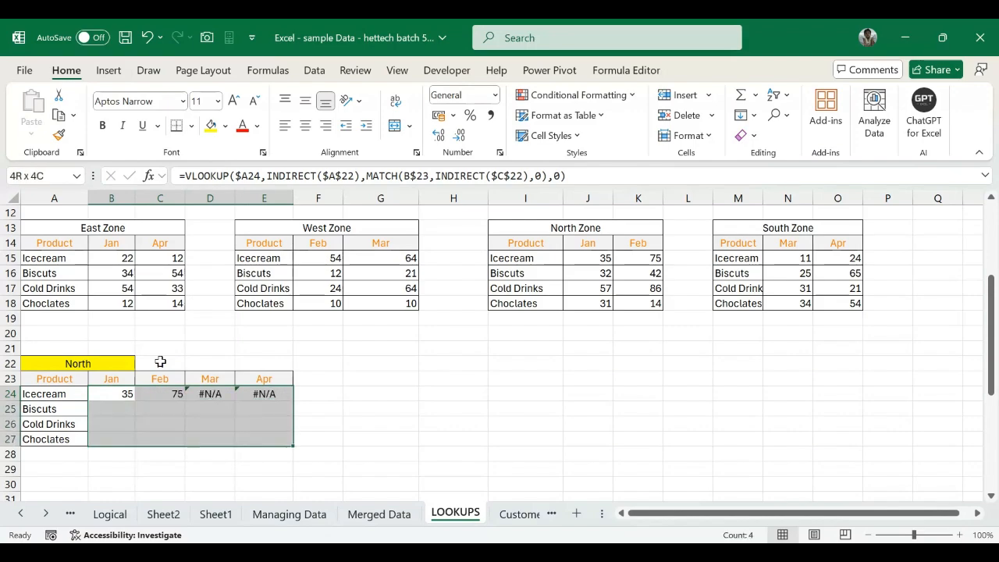
key("ctrl+d")
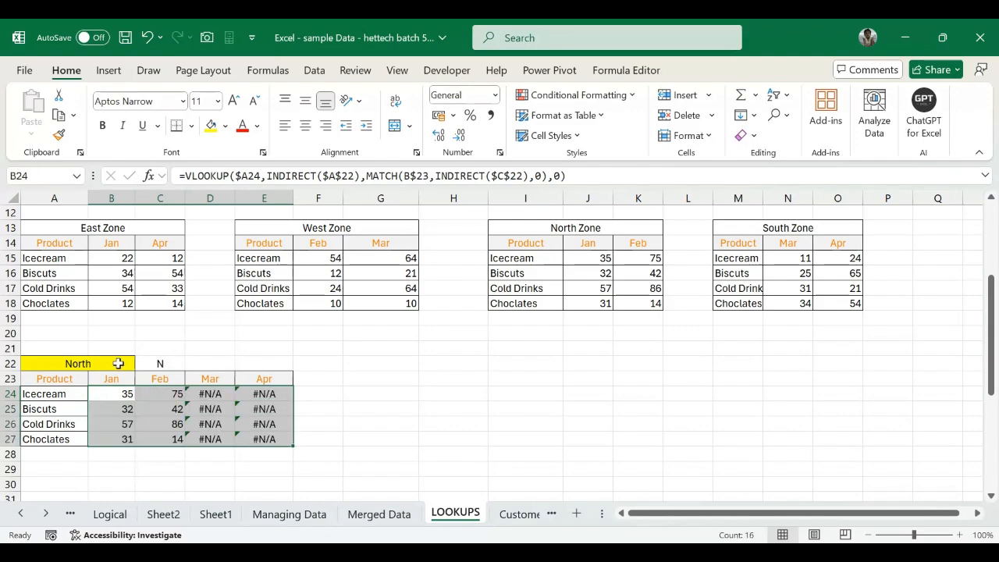
left_click(127, 359)
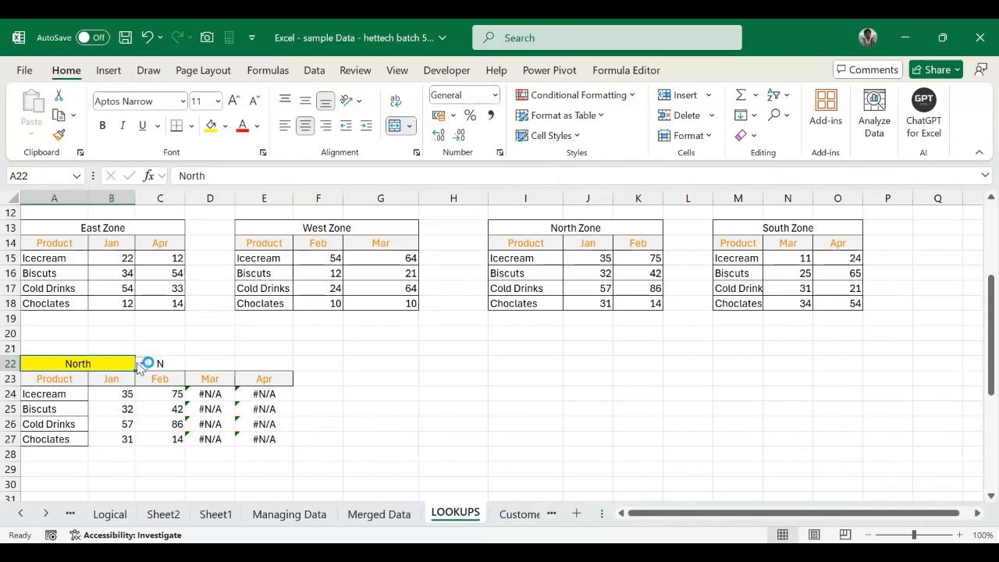
left_click(97, 381)
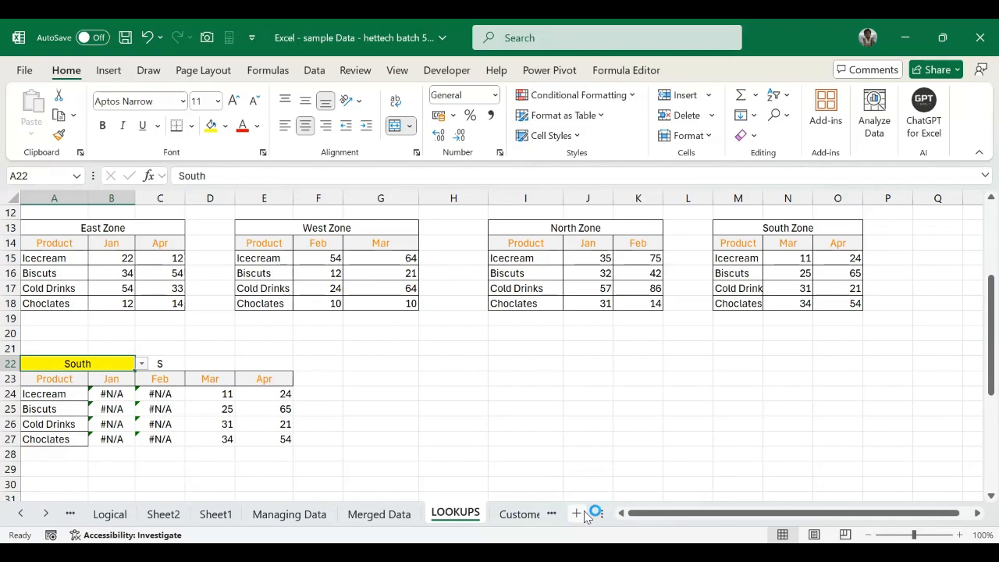
- Wrap the VLOOKUP formula in B24 in IFERROR with an empty string "" as the error value
left_click(111, 394)
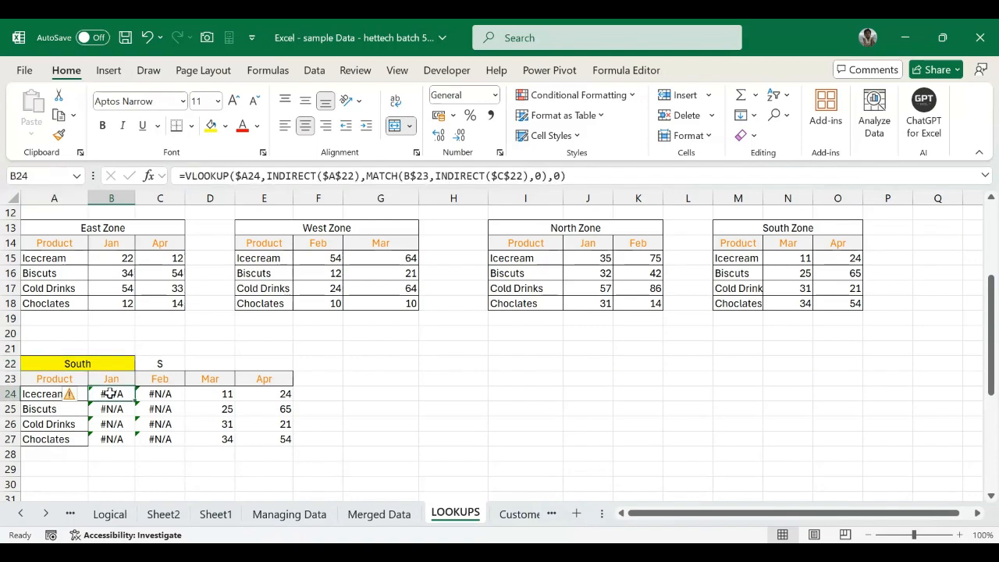
left_click(186, 175)
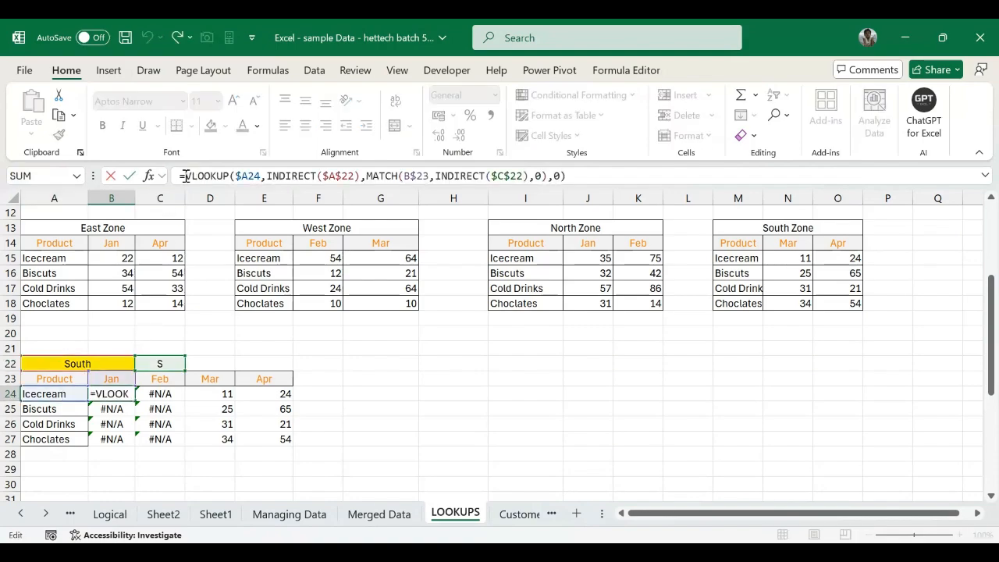
type("if")
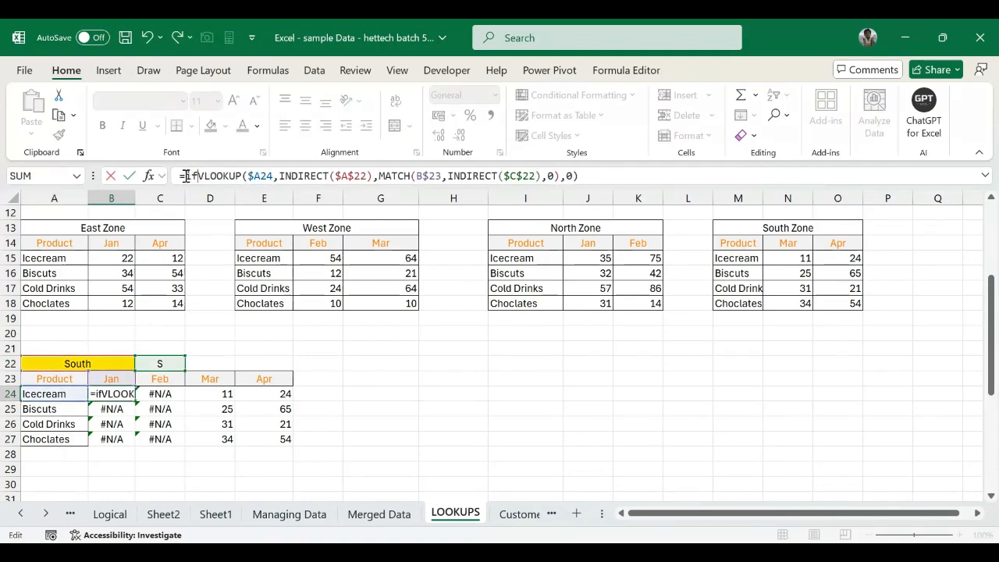
type("e")
key("Tab")
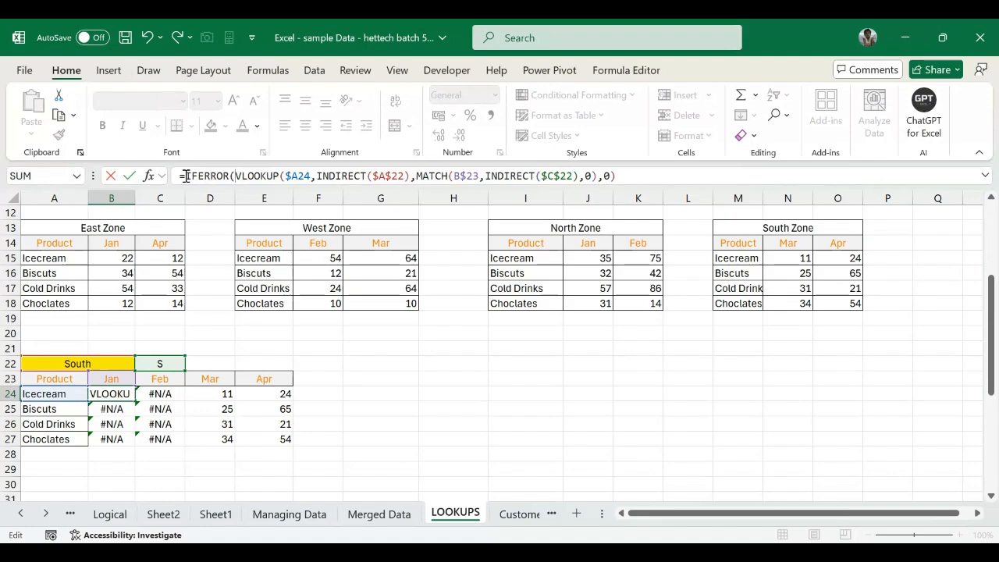
left_click(651, 171)
key("Return")
- Fill the IFERROR formula from B24 across to E24
key("Up")
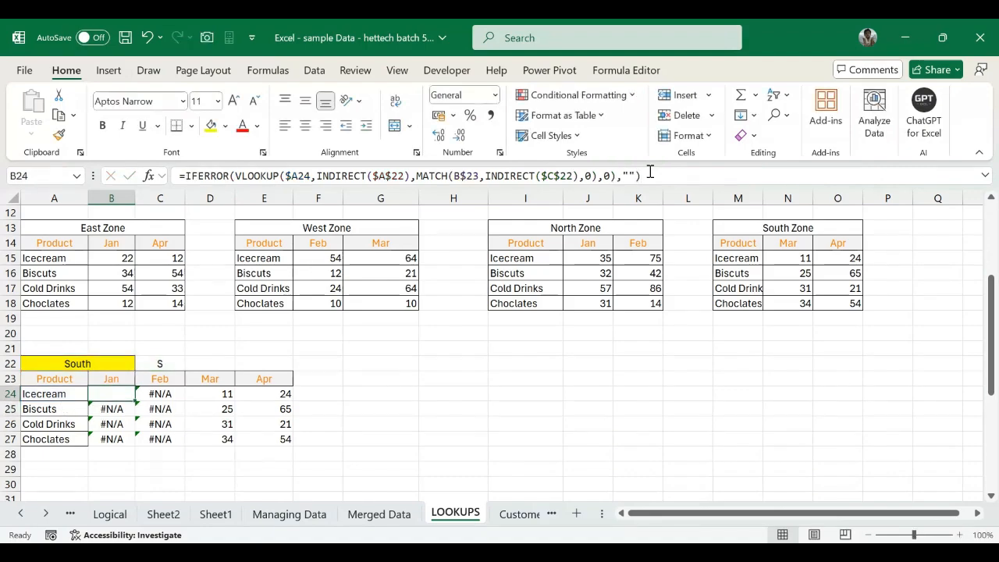
key("shift+Right")
key("shift+Right")
key("shift+Right")
key("shift+Left")
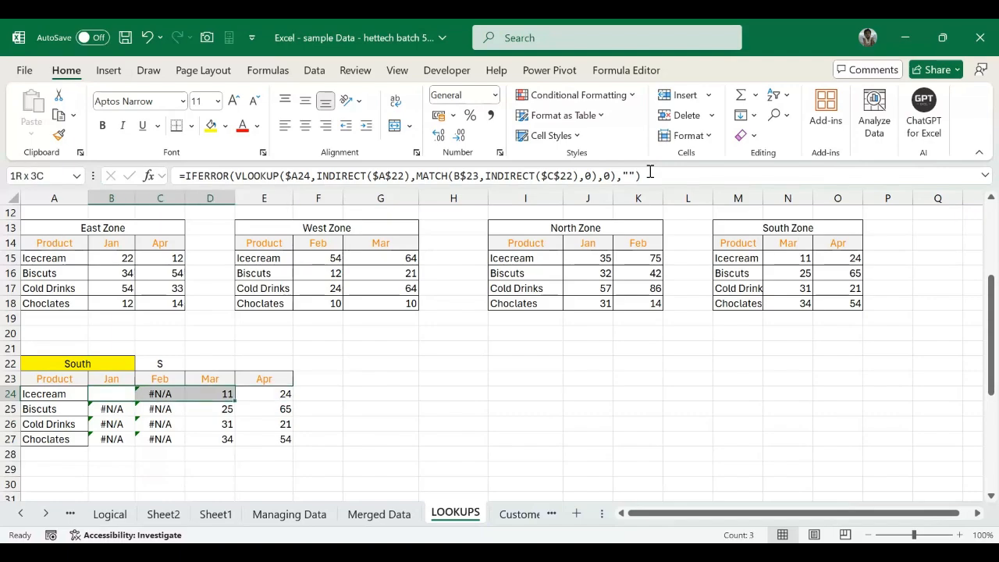
key("shift+Left")
key("shift+Left")
key("shift+Right")
key("shift+Right")
key("shift+Right")
key("shift+Right")
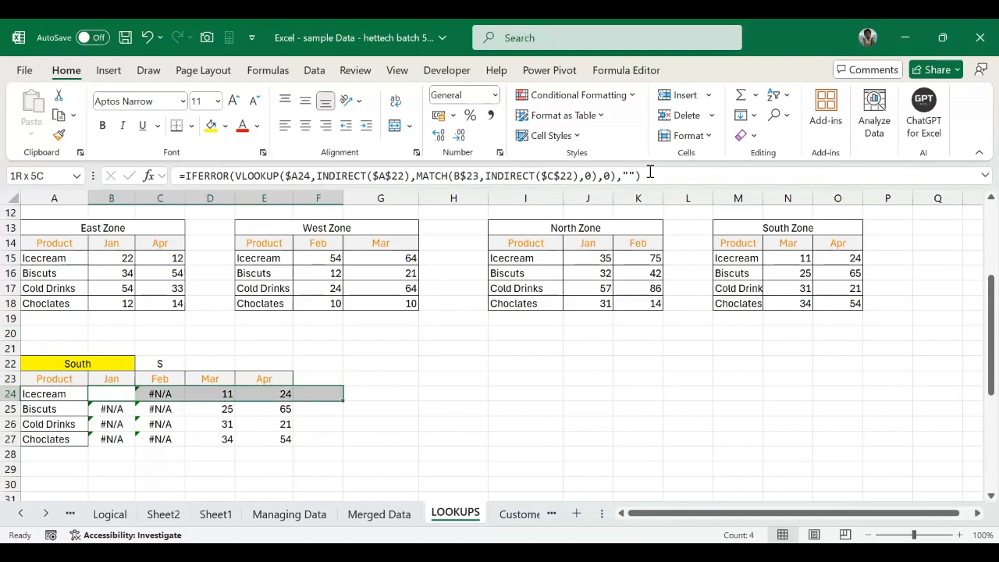
key("shift+Left")
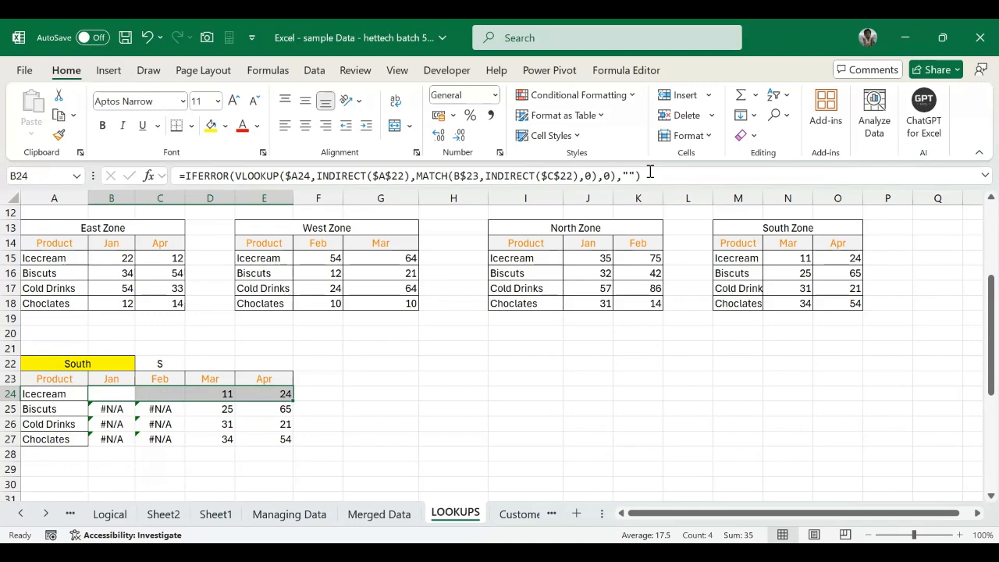
- Fill the IFERROR formulas in B24:E24 down through row 27
key("shift+Down")
key("shift+Down")
key("shift+Down")
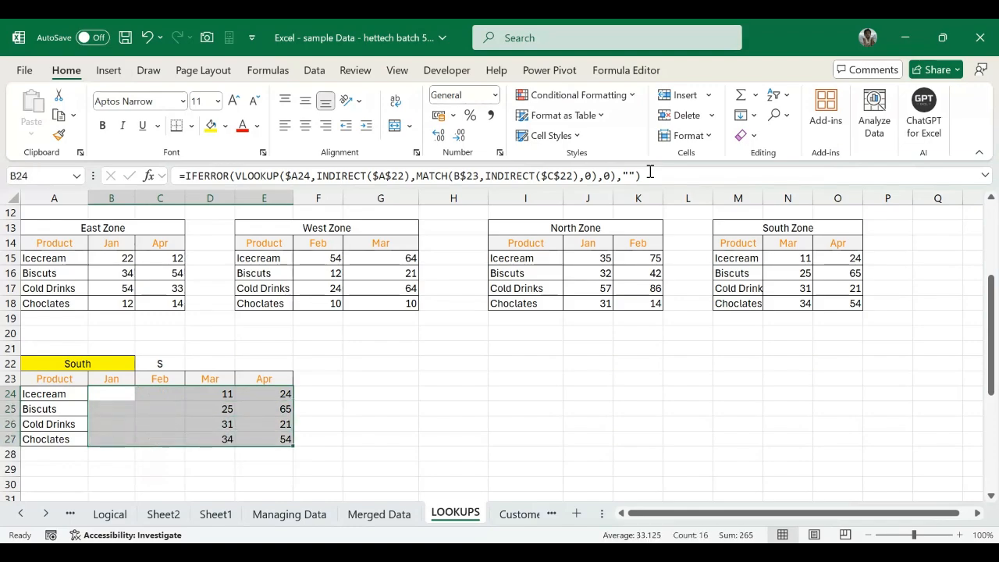
- Switch the zone in A22 to East
left_click(125, 364)
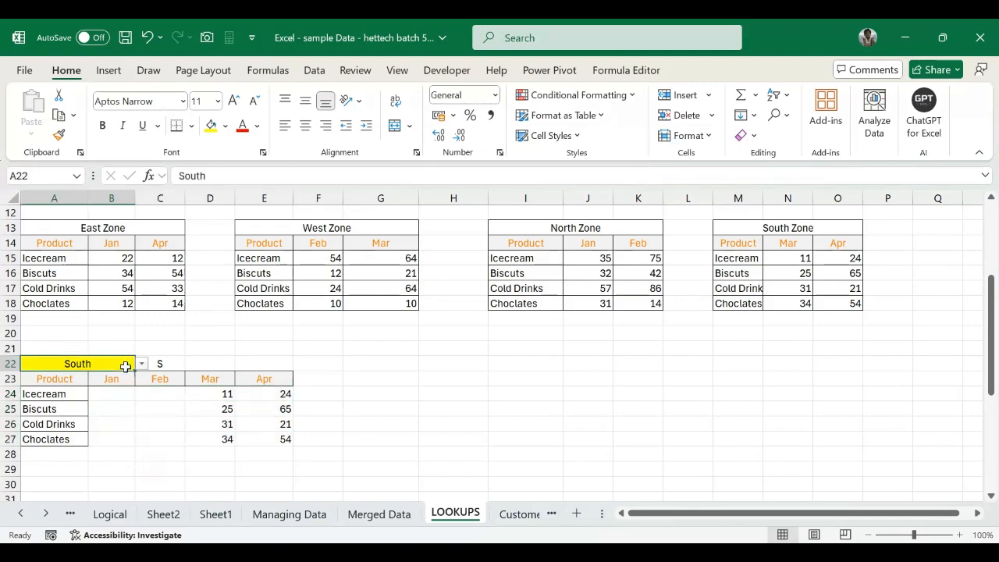
left_click(141, 365)
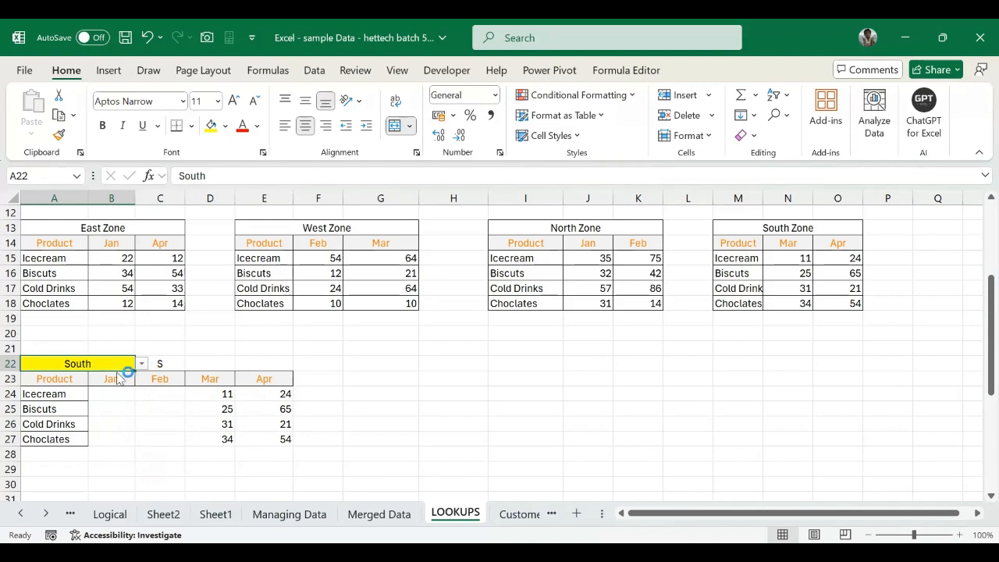
left_click(112, 376)
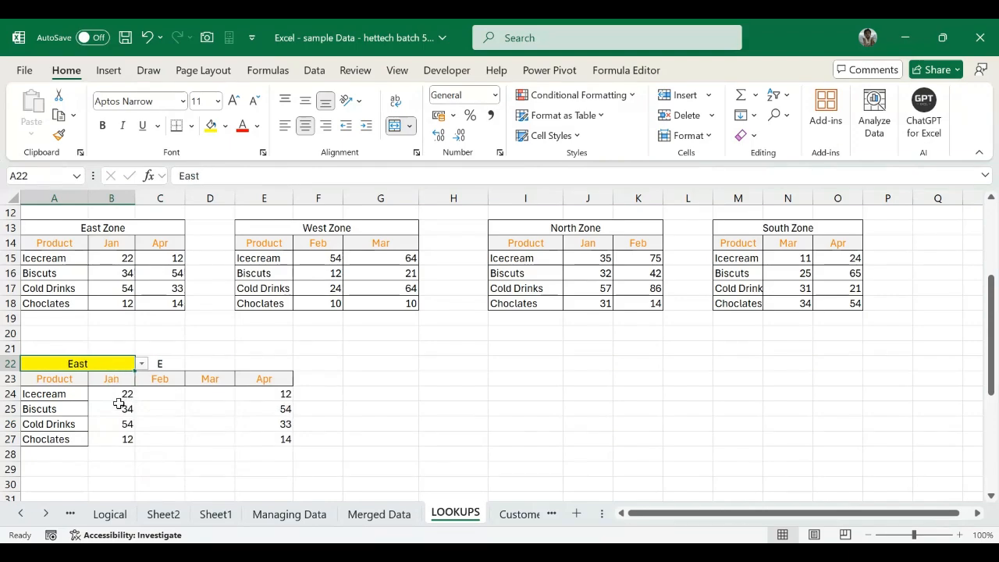